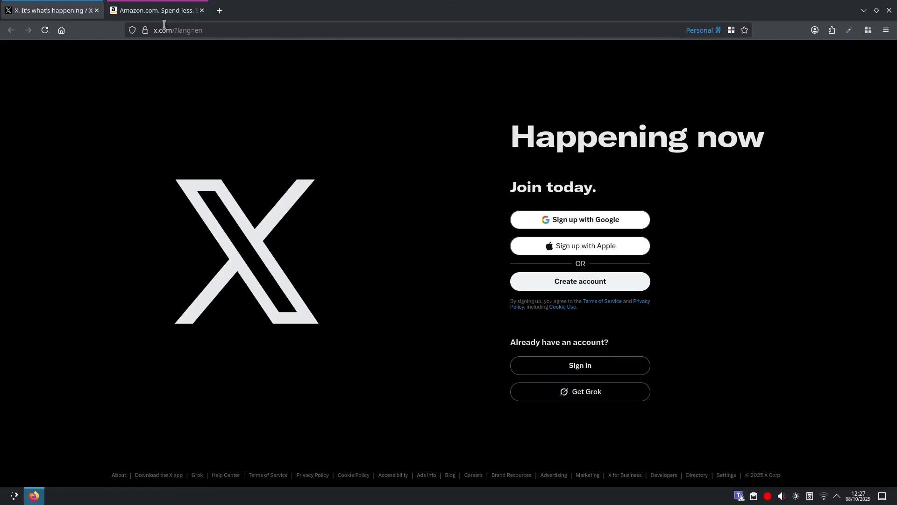
- Switch to the Amazon tab open in the Shopping container
click(158, 11)
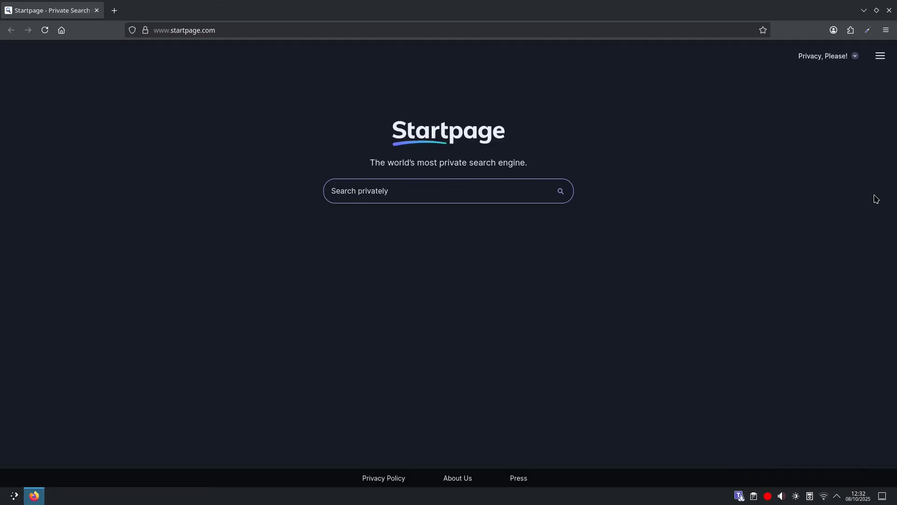
- From Extensions and themes, search addons.mozilla.org for 'Multi Account Containers'
click(891, 31)
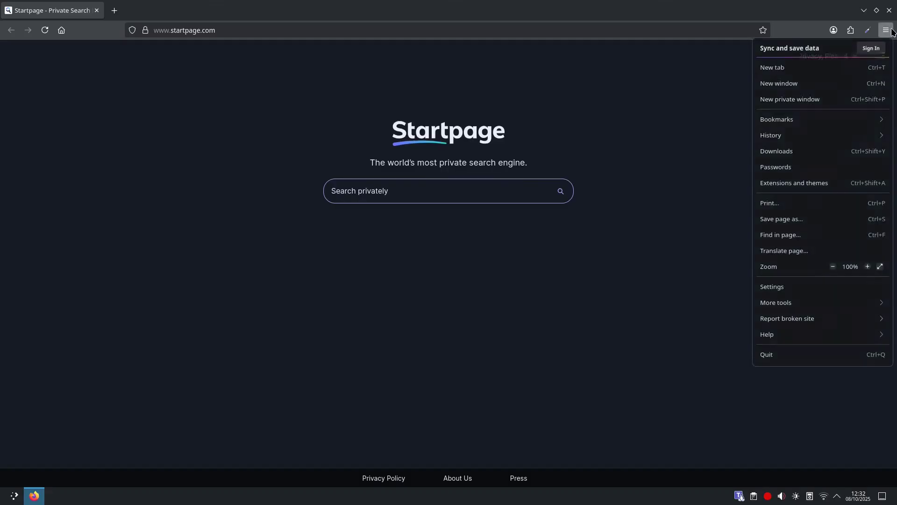
click(810, 187)
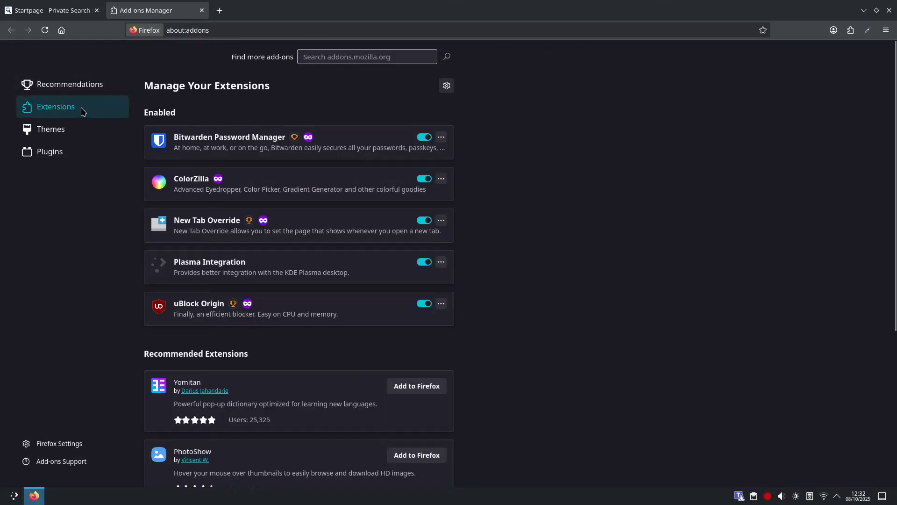
click(348, 58)
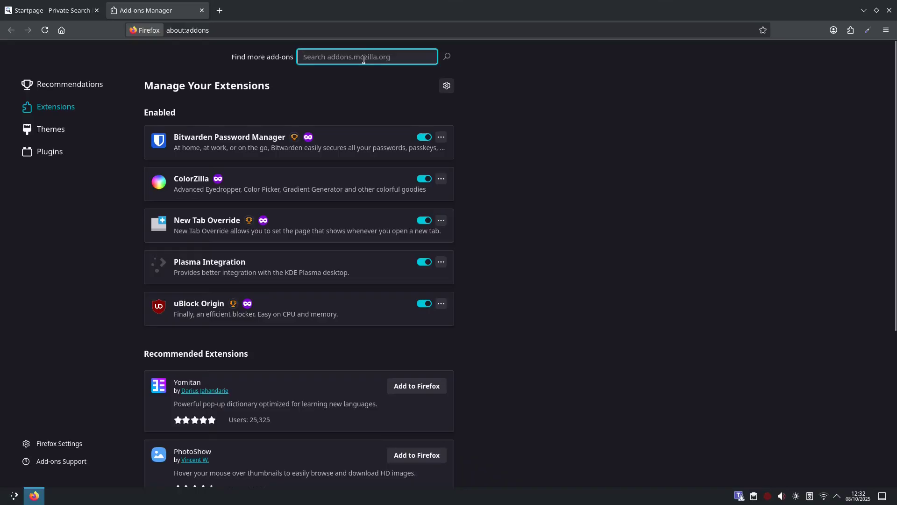
text(Mu)
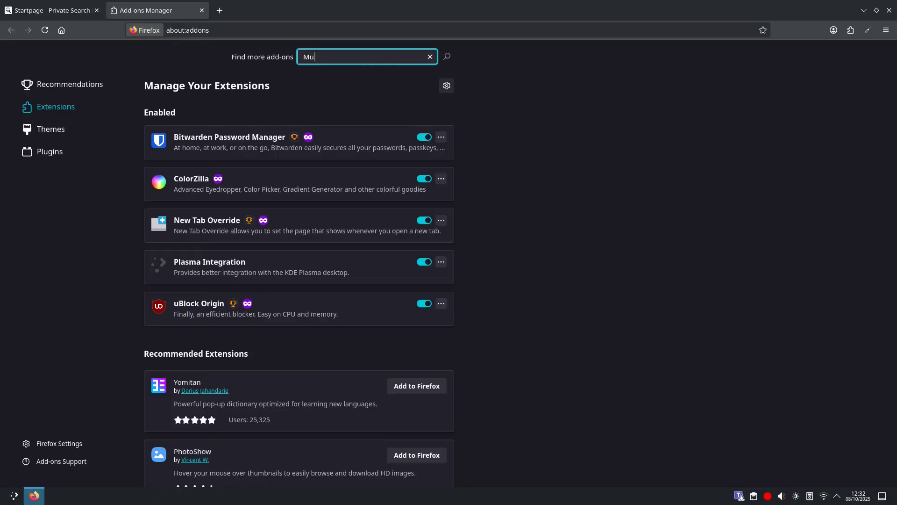
text(lti Account Containers)
key(Return)
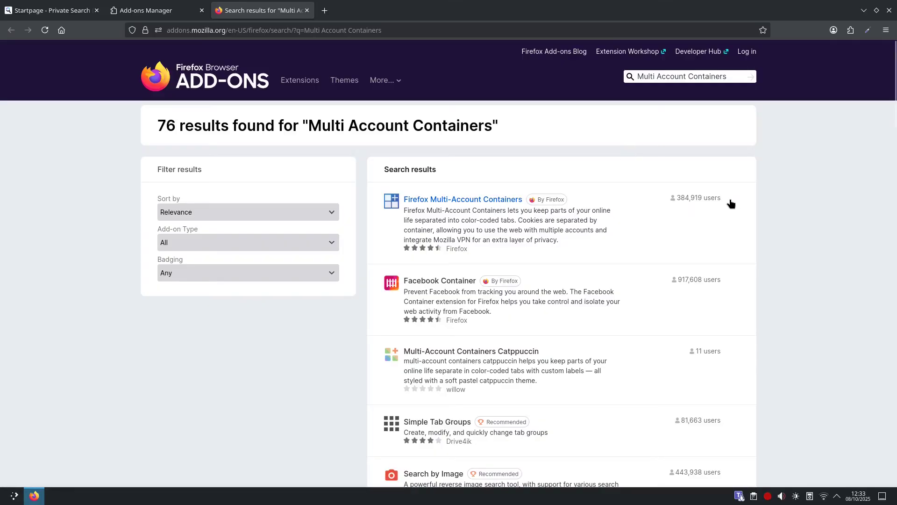
- Install Firefox Multi-Account Containers, granting its permissions and keeping it pinned to the toolbar
click(461, 200)
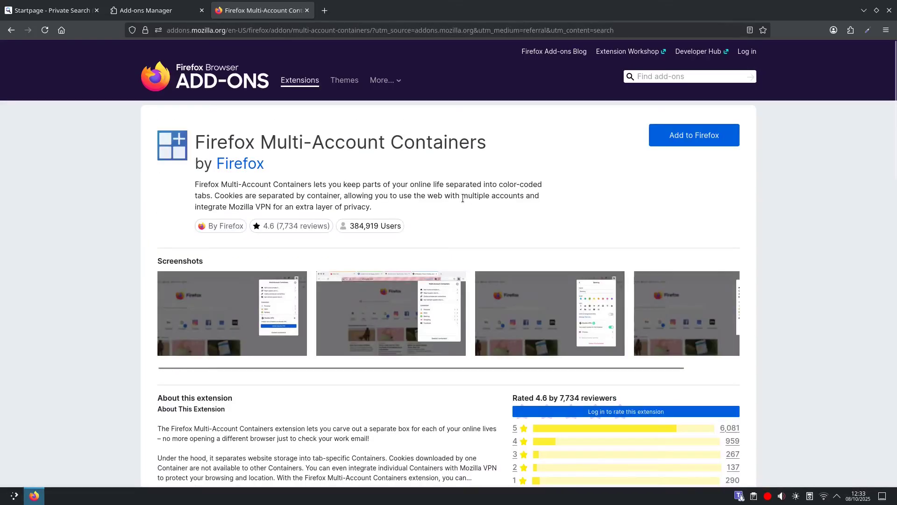
click(712, 135)
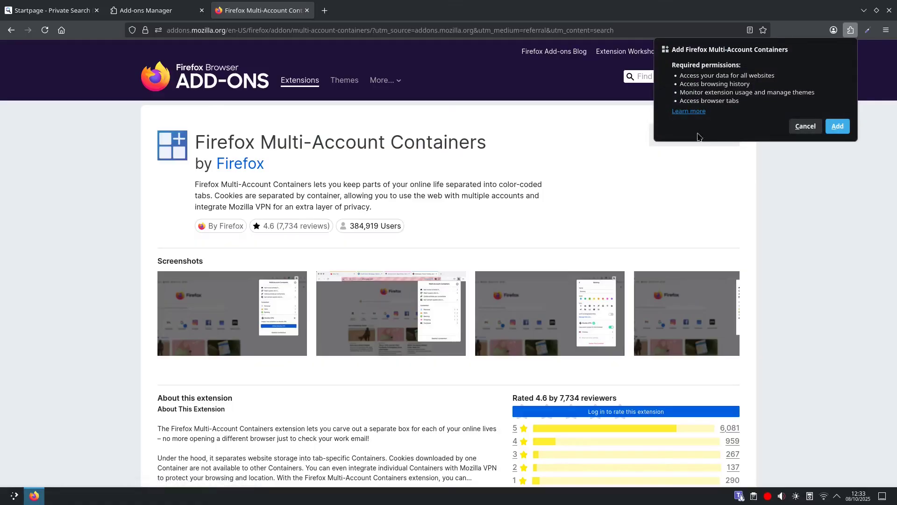
click(839, 127)
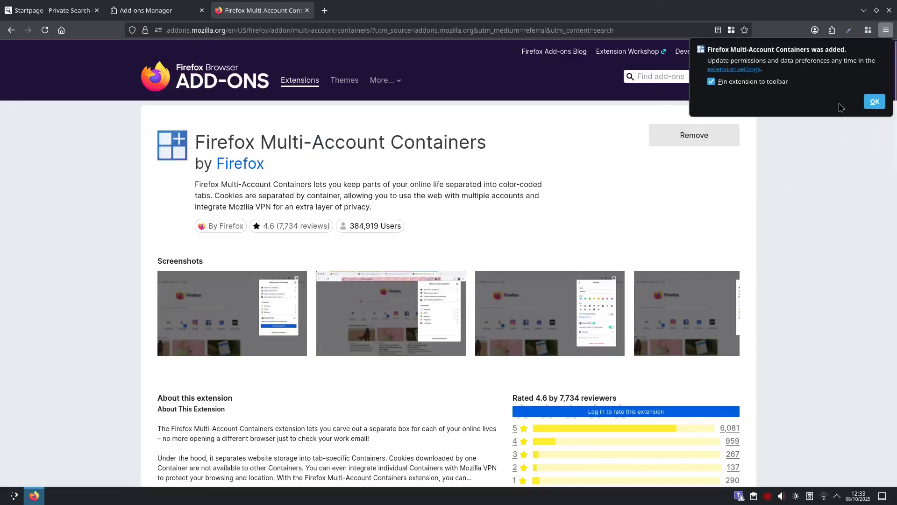
click(874, 102)
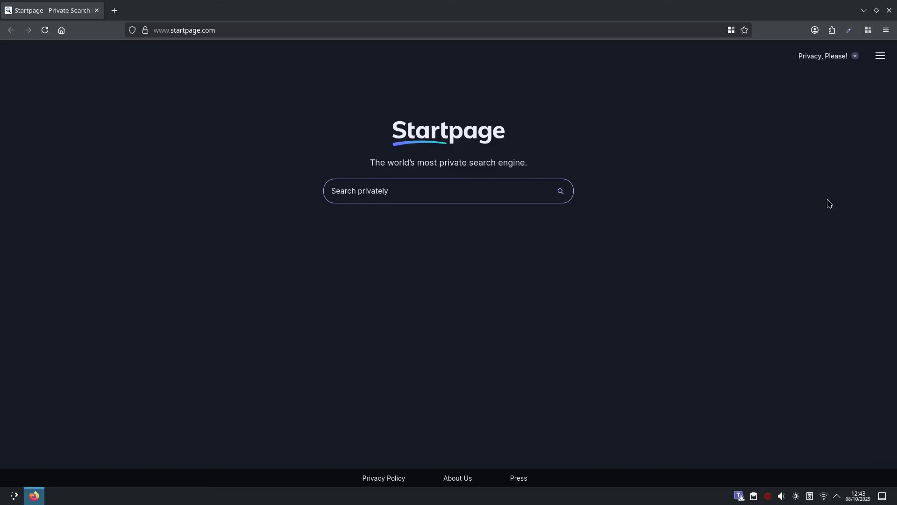
- Go through the Multi-Account Containers introduction pages, choosing Not Now for sync and VPN
click(869, 31)
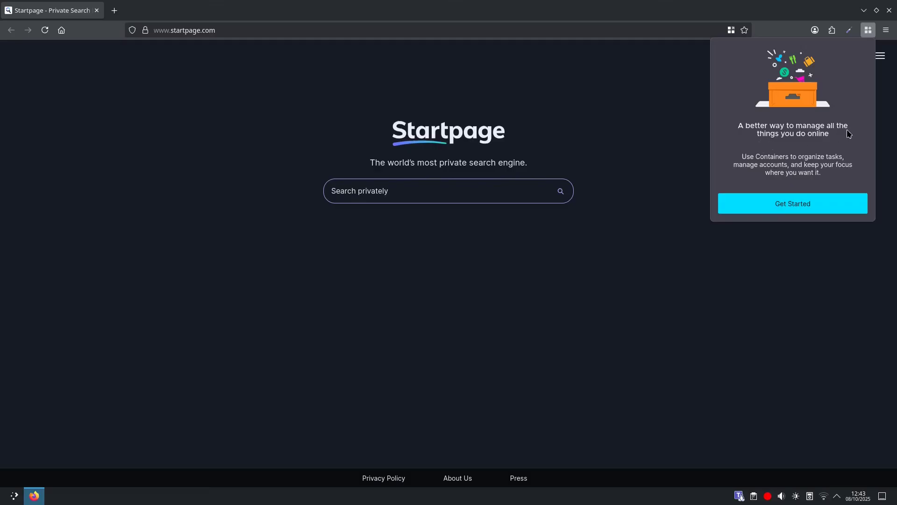
click(810, 199)
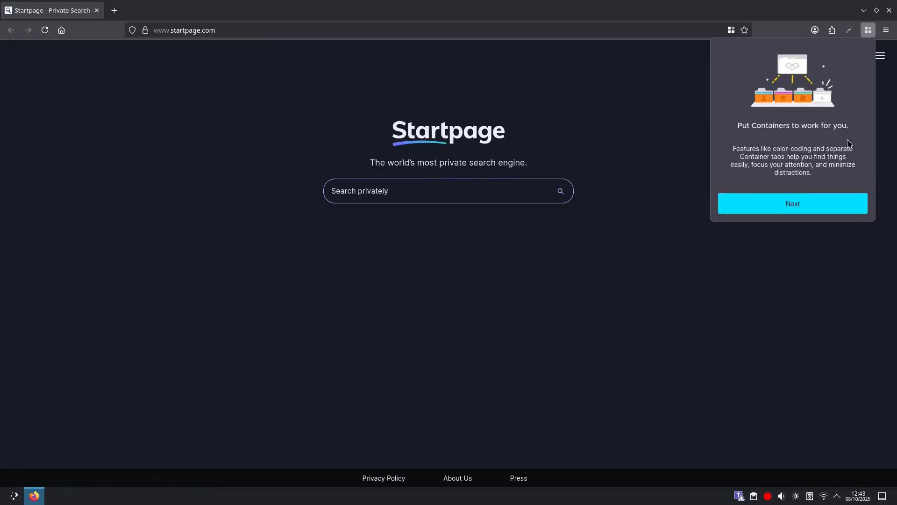
click(801, 209)
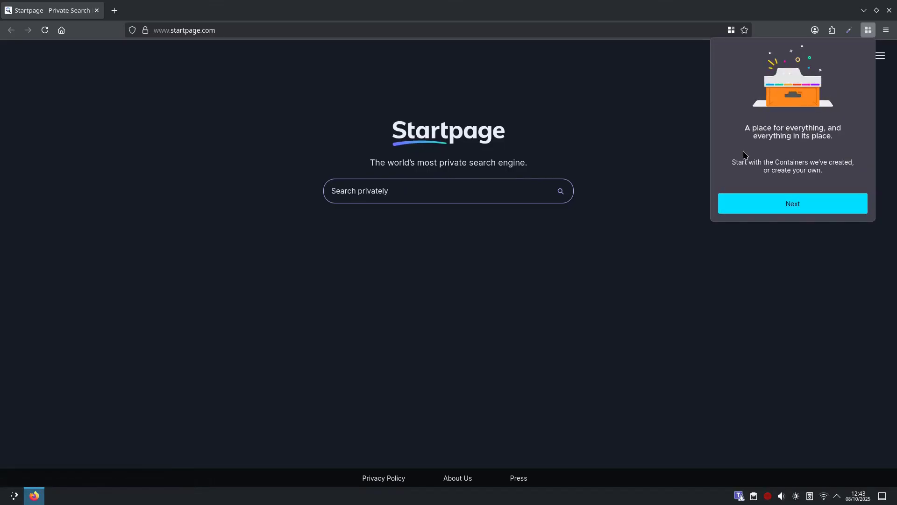
click(806, 201)
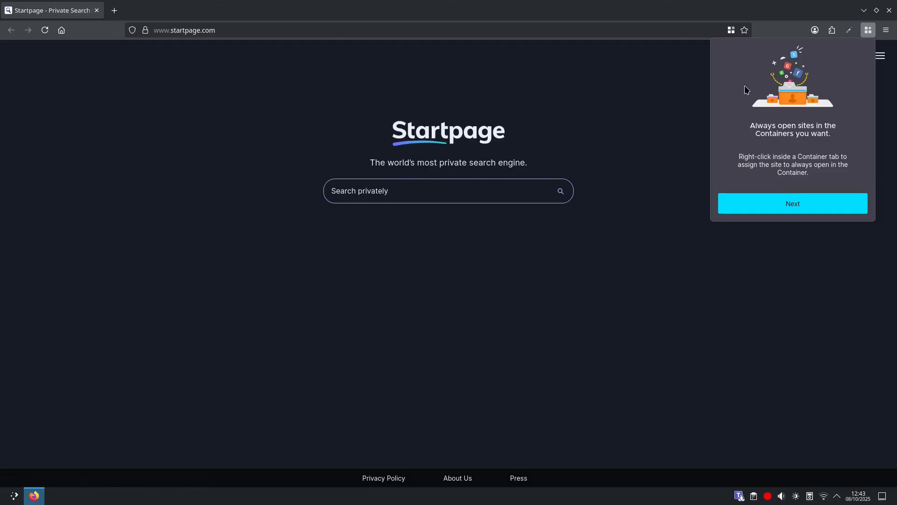
click(805, 202)
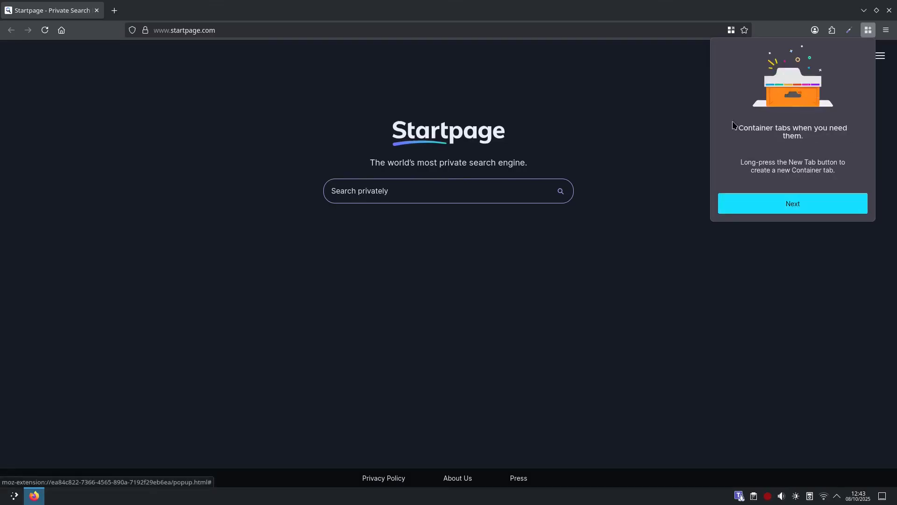
click(773, 199)
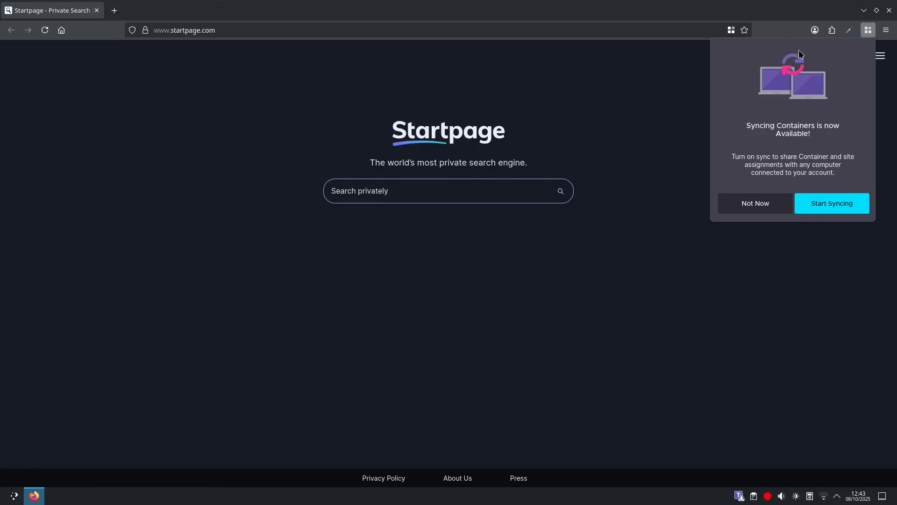
click(732, 205)
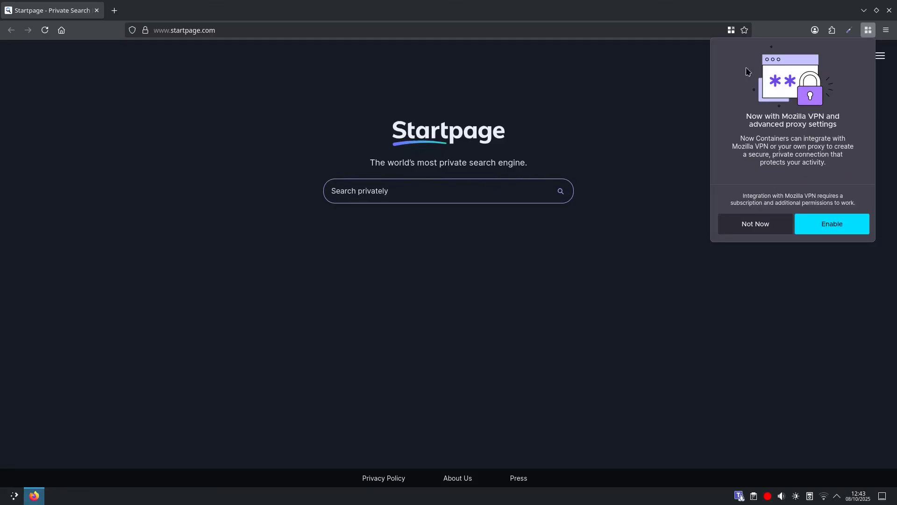
click(749, 225)
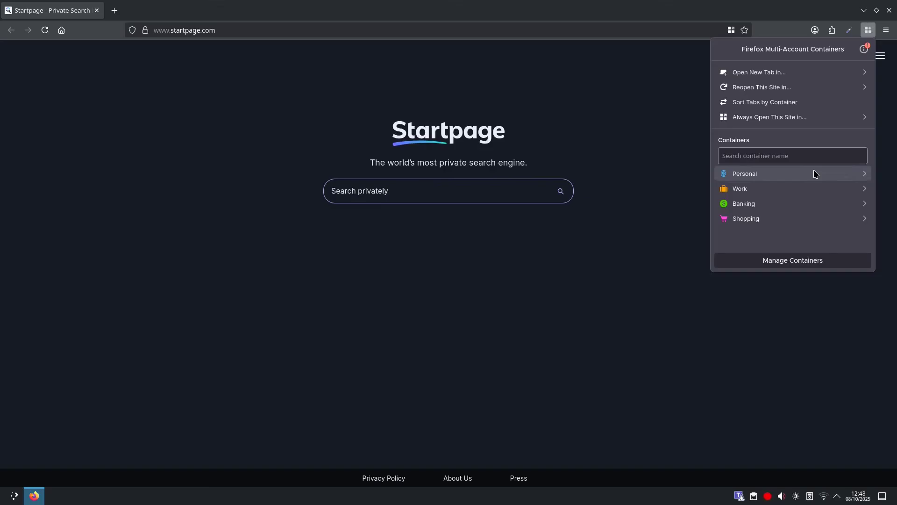
- In Manage Containers, add a green 'Sports' container with the glasses icon
click(790, 260)
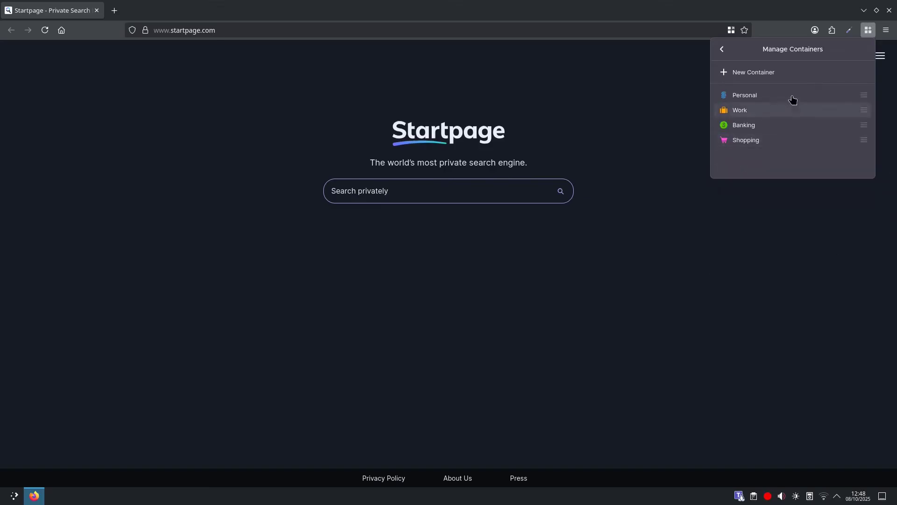
click(752, 74)
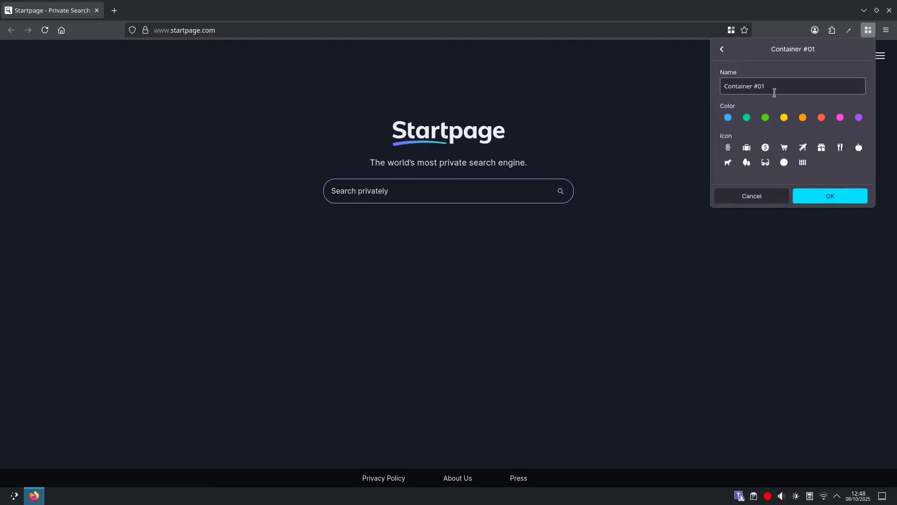
drag(794, 87, 722, 86)
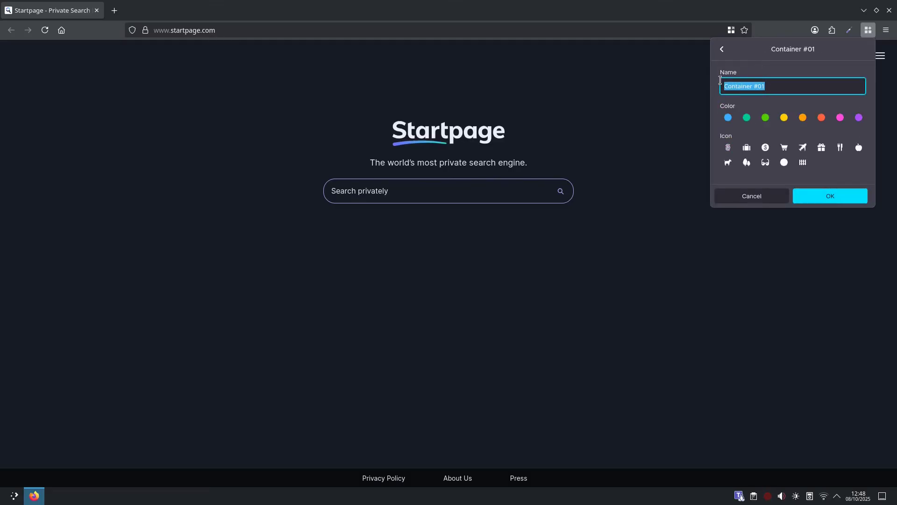
text(Sports)
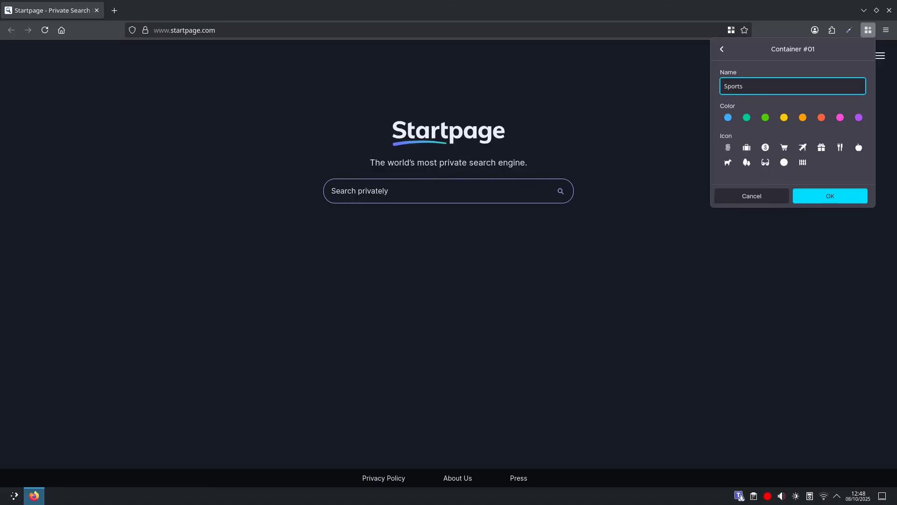
click(767, 118)
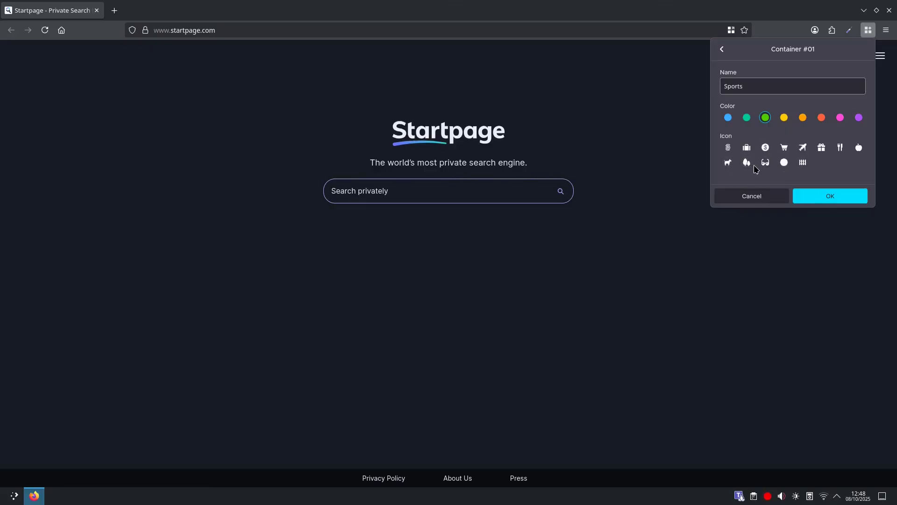
click(767, 163)
click(848, 195)
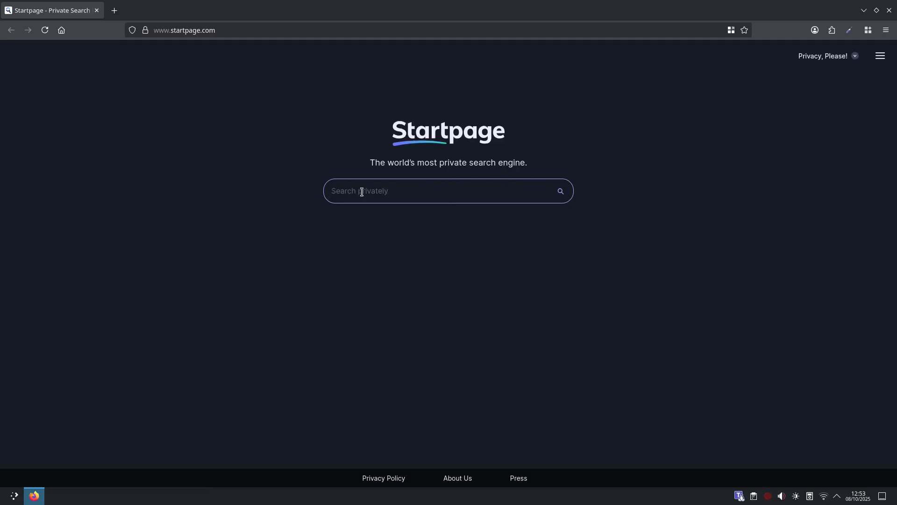
- Search Startpage for 'nba' and open the official nba.com result
text(nba)
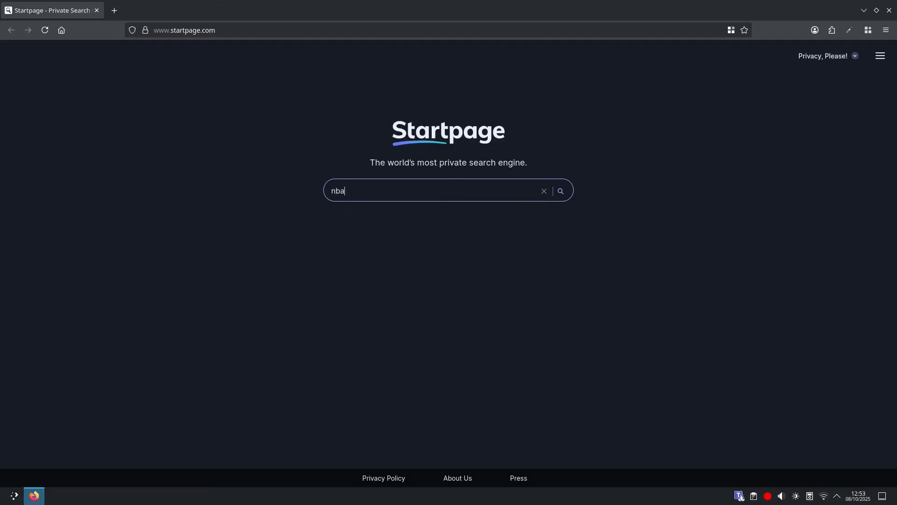
key(Return)
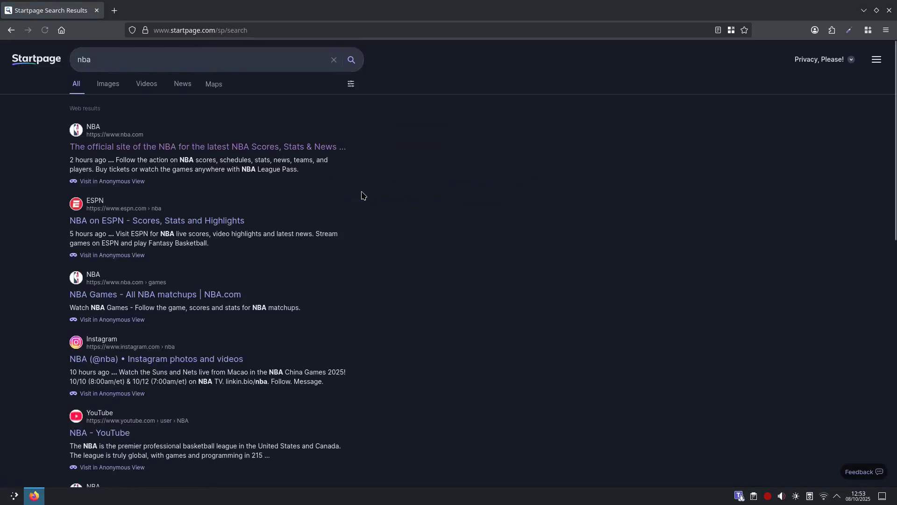
click(173, 147)
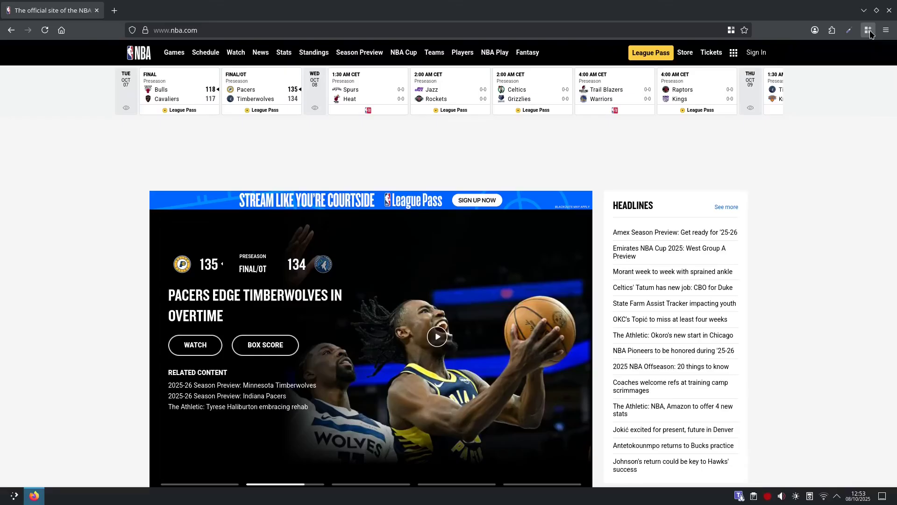
- Set nba.com to always open in the Sports container
click(872, 32)
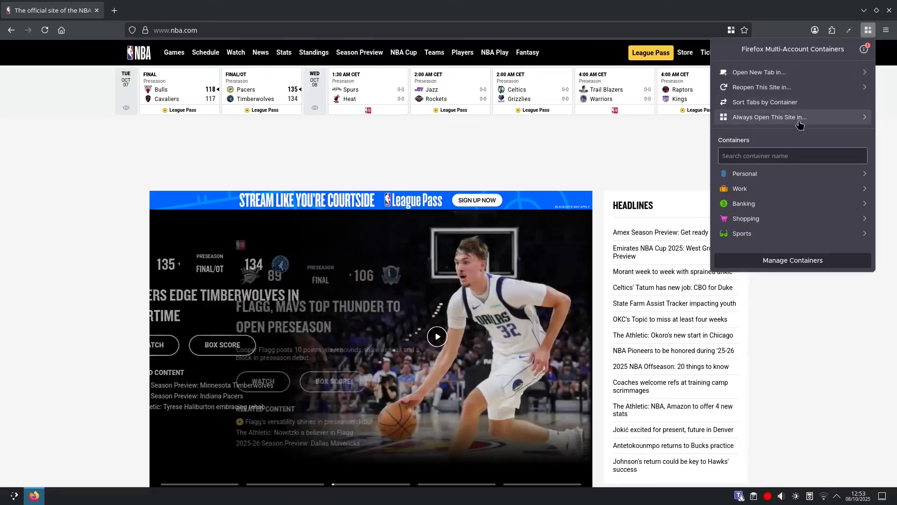
click(799, 119)
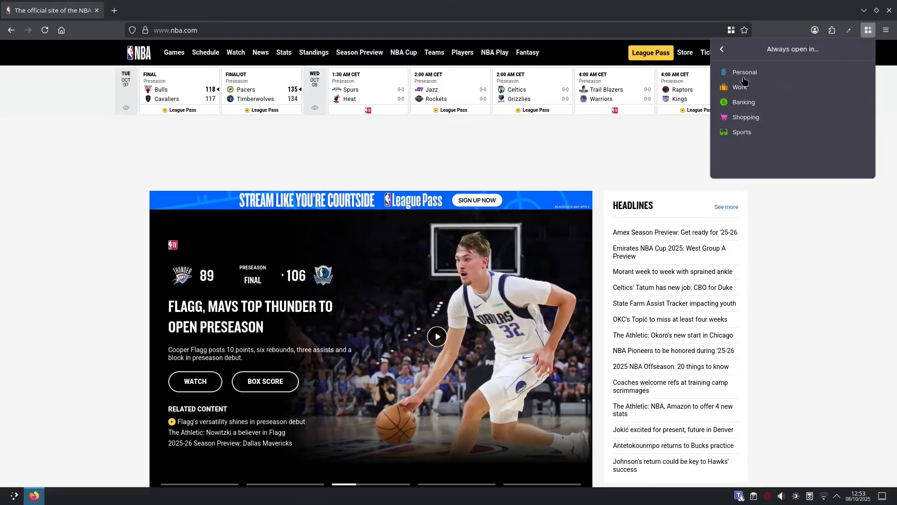
click(742, 133)
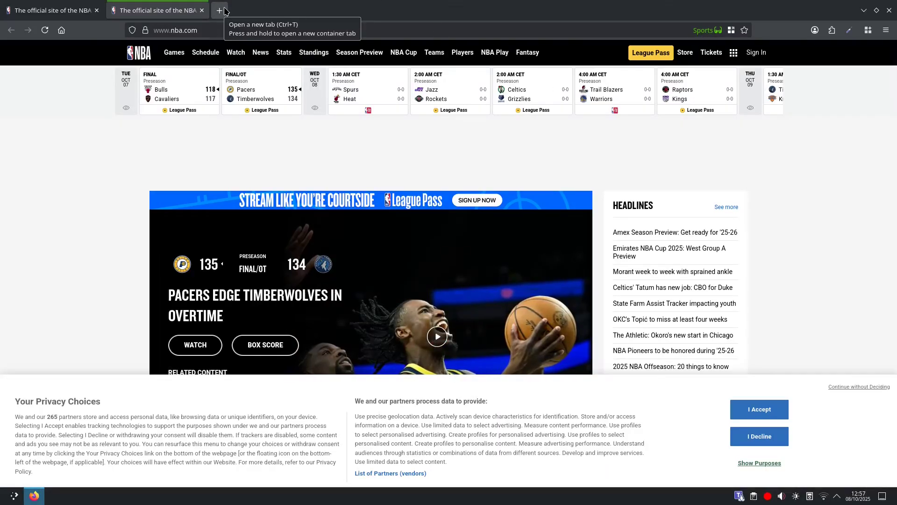
- Open x.com in a new tab and set it to always open in the Personal container
click(219, 11)
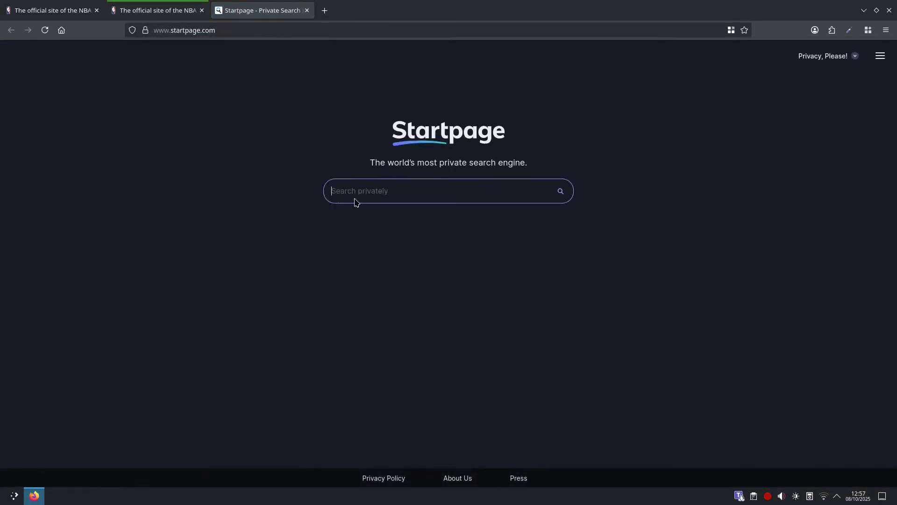
text(nba)
key(Return)
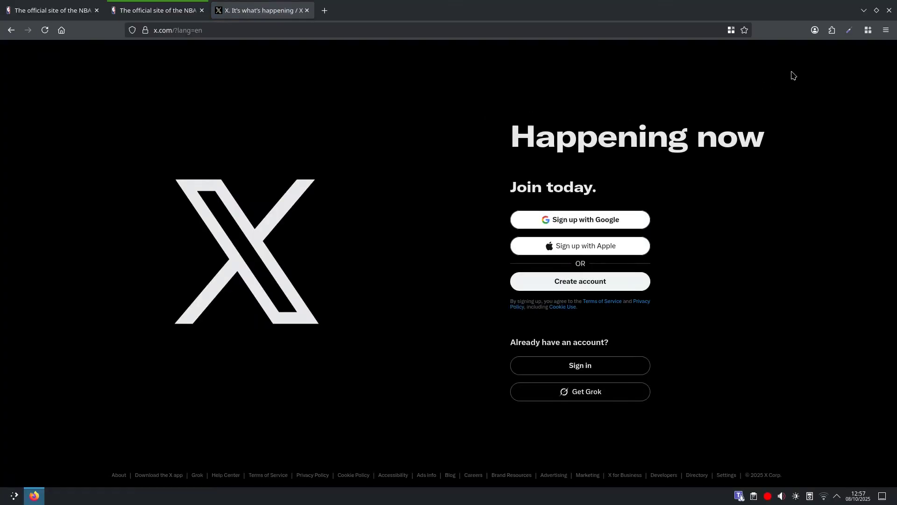
click(869, 30)
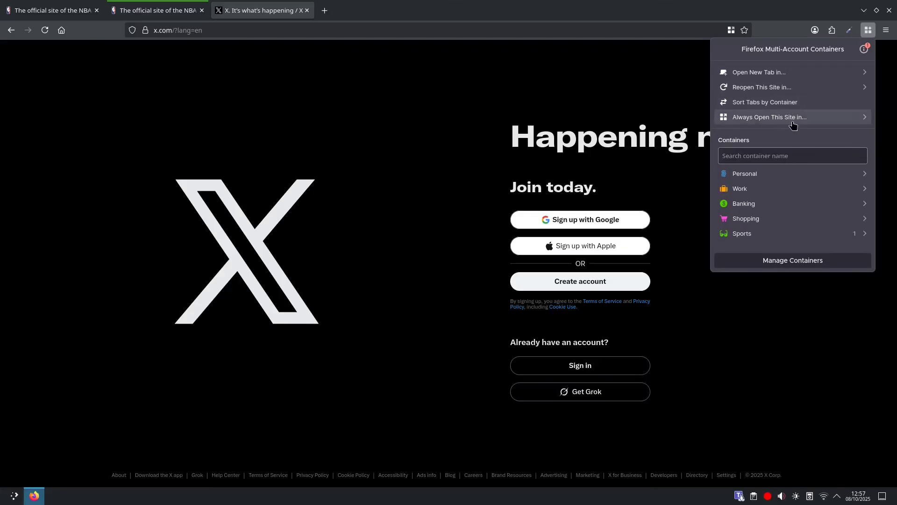
click(794, 119)
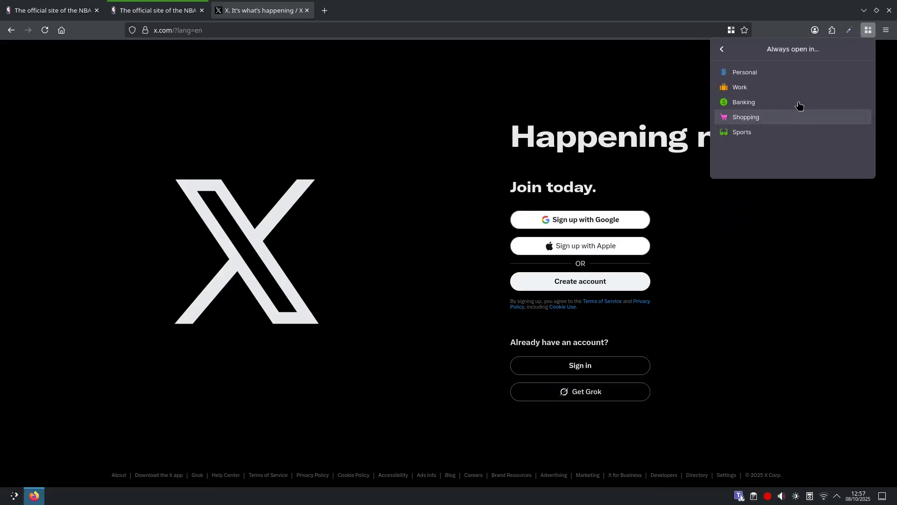
click(750, 72)
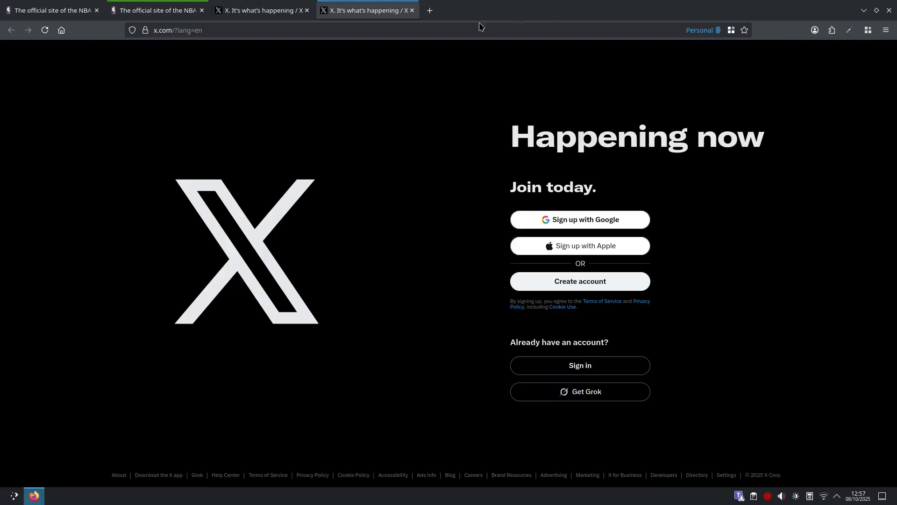
- Close Firefox and relaunch it
click(156, 10)
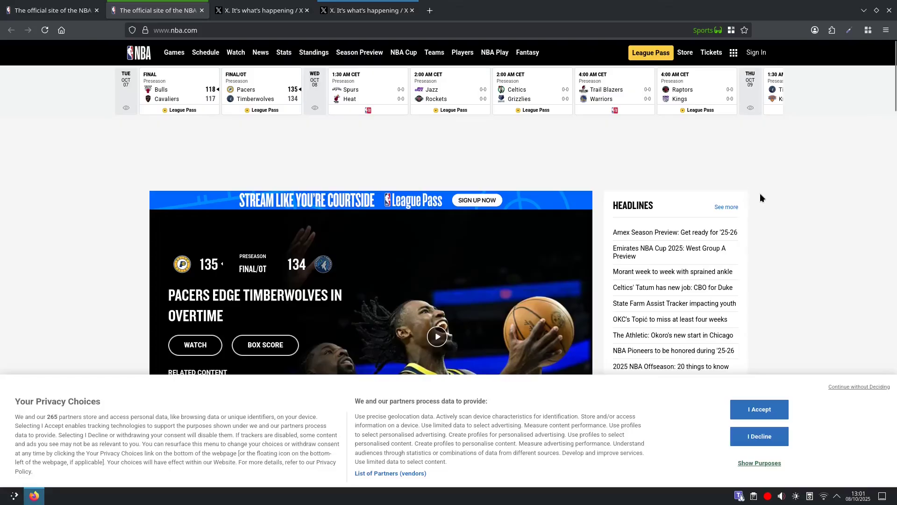
click(860, 8)
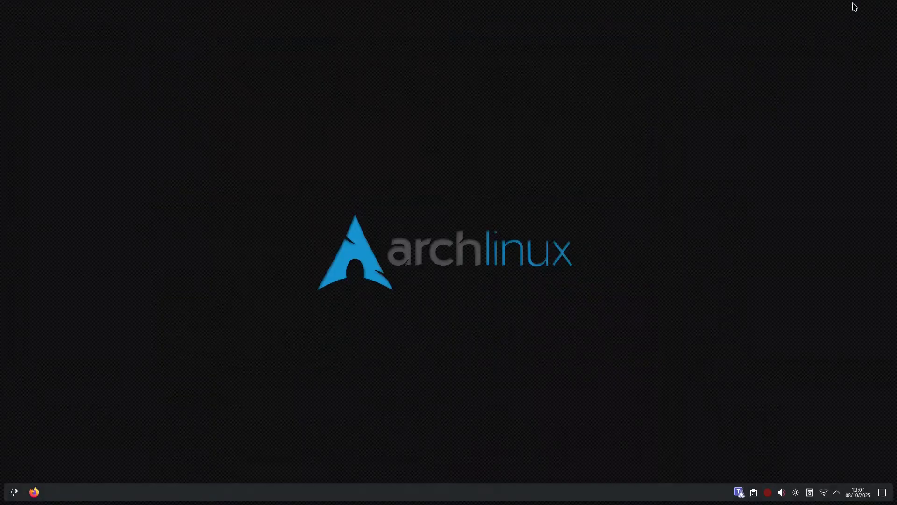
click(35, 492)
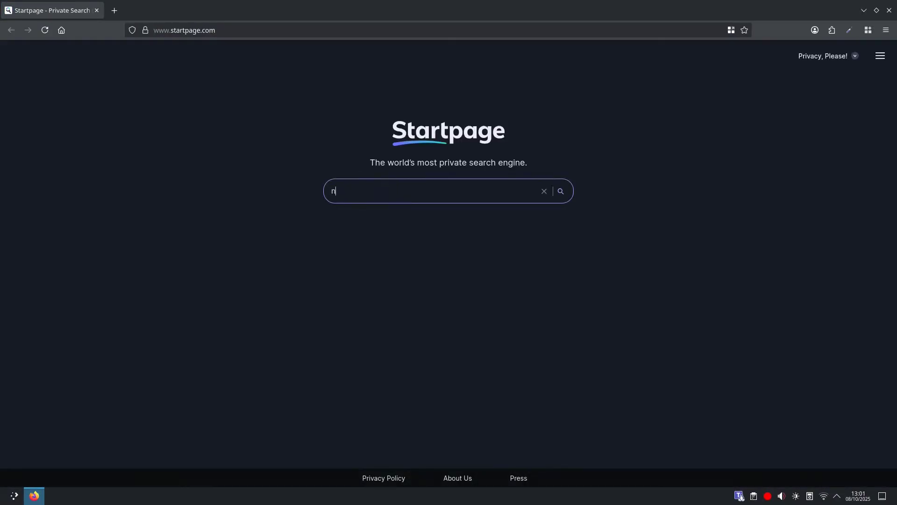
- Search for 'nba' and open nba.com in the Sports container, remembering the decision
text(bs)
key(BackSpace)
text(a)
key(Return)
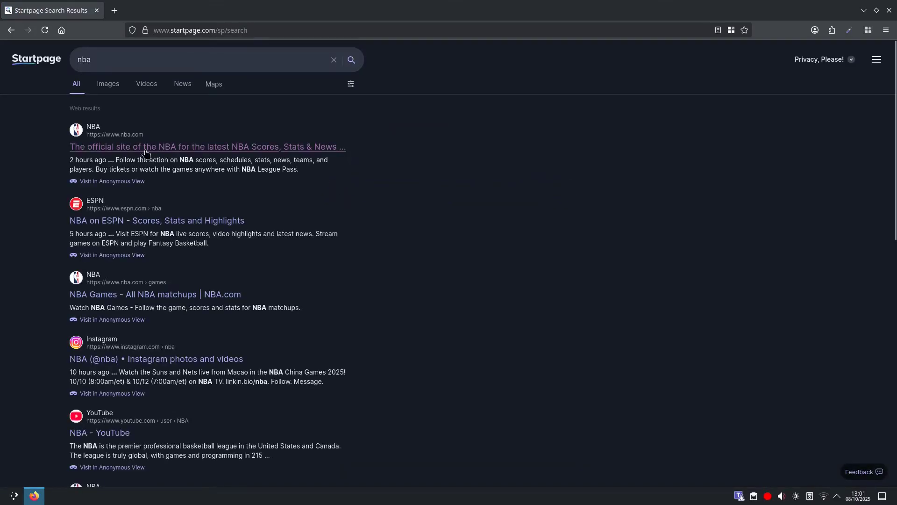
click(187, 148)
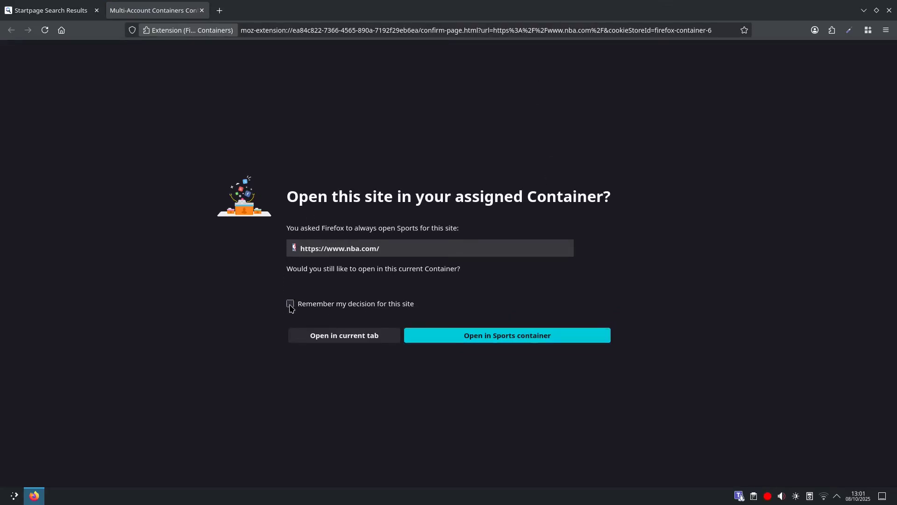
click(291, 303)
click(517, 340)
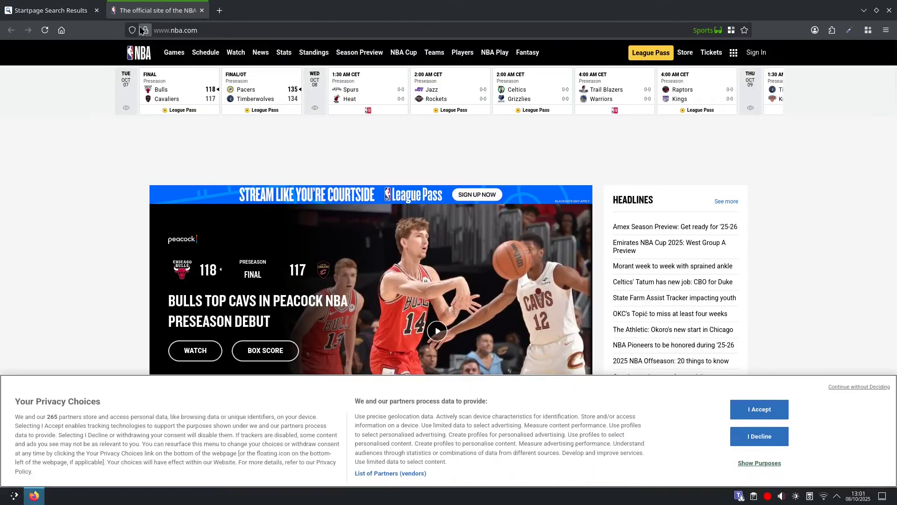
- Close the old results tab and search for X in a new tab
click(96, 11)
click(115, 12)
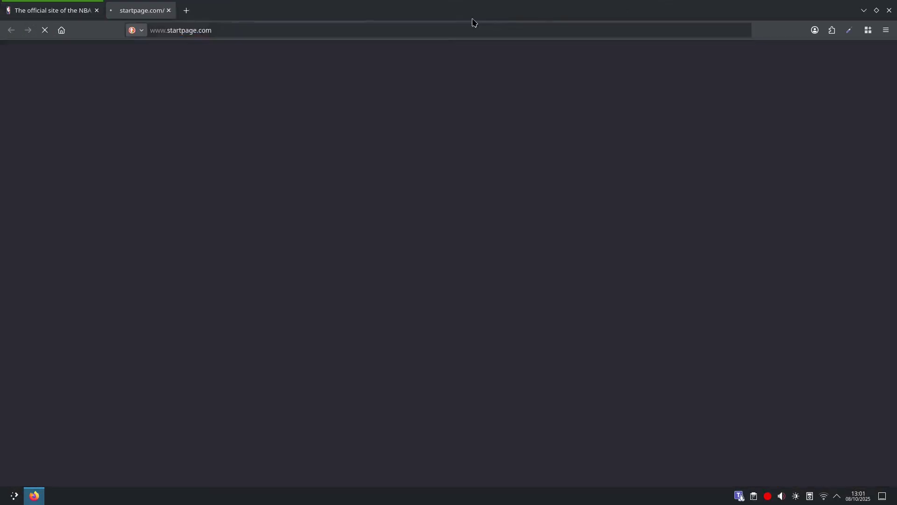
text(c)
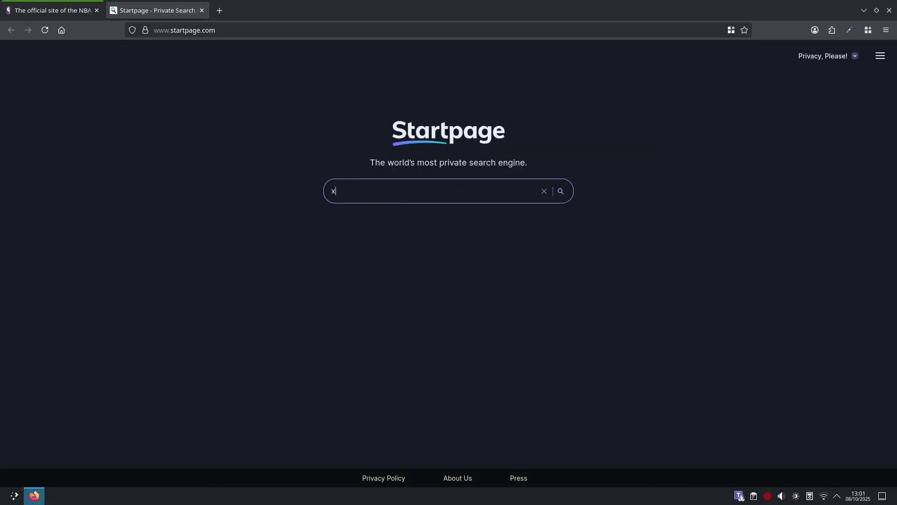
key(Return)
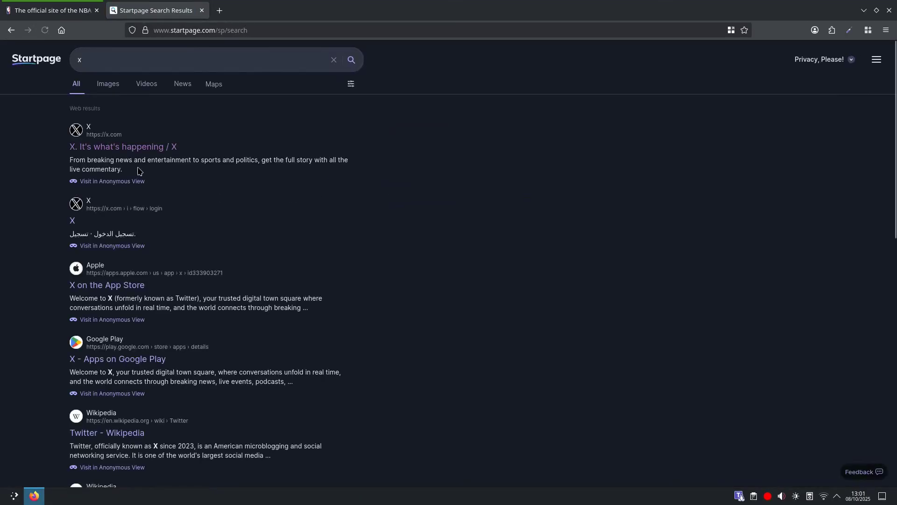
- Open x.com in the Personal container with the choice remembered, then start a new tab
click(90, 148)
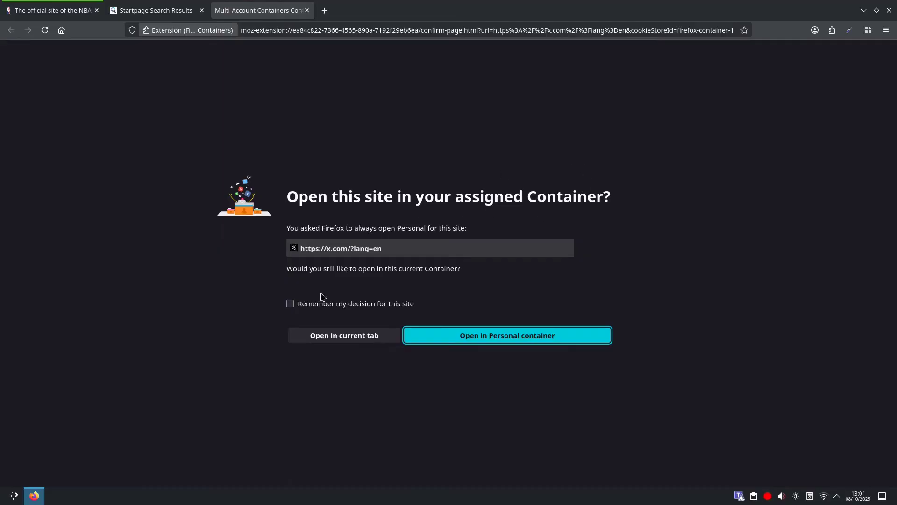
click(290, 304)
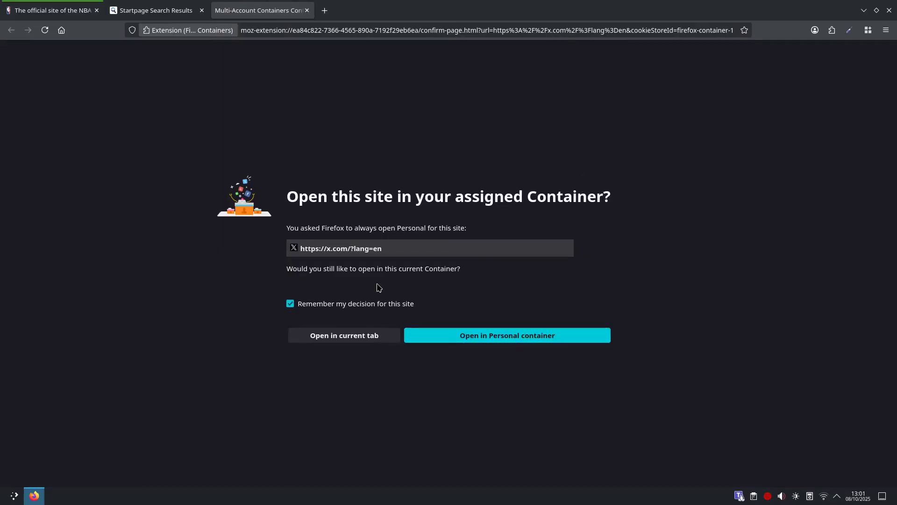
click(521, 336)
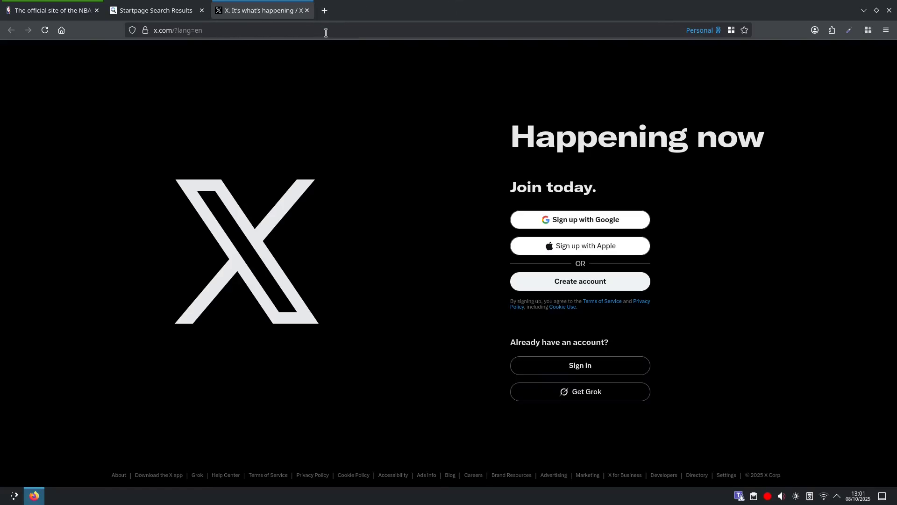
click(324, 11)
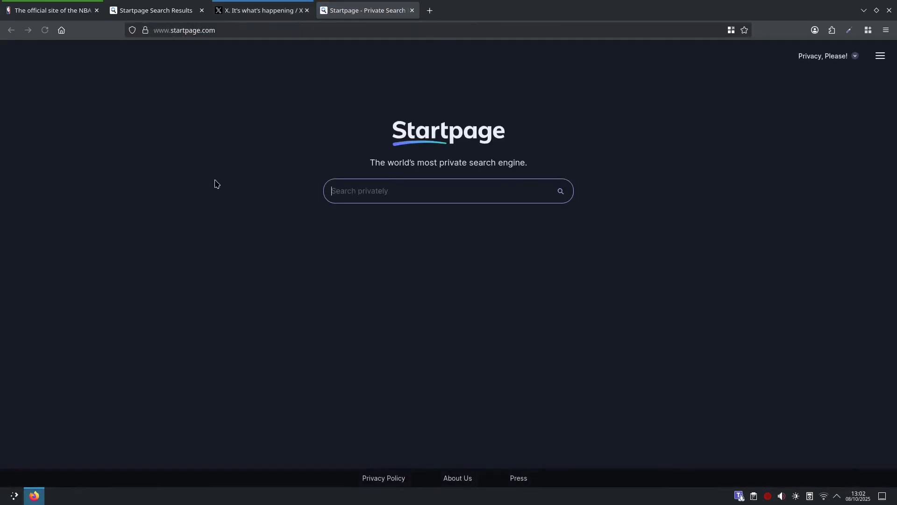
- Enter 'nba' as the search text to start looking for the article
text(nba)
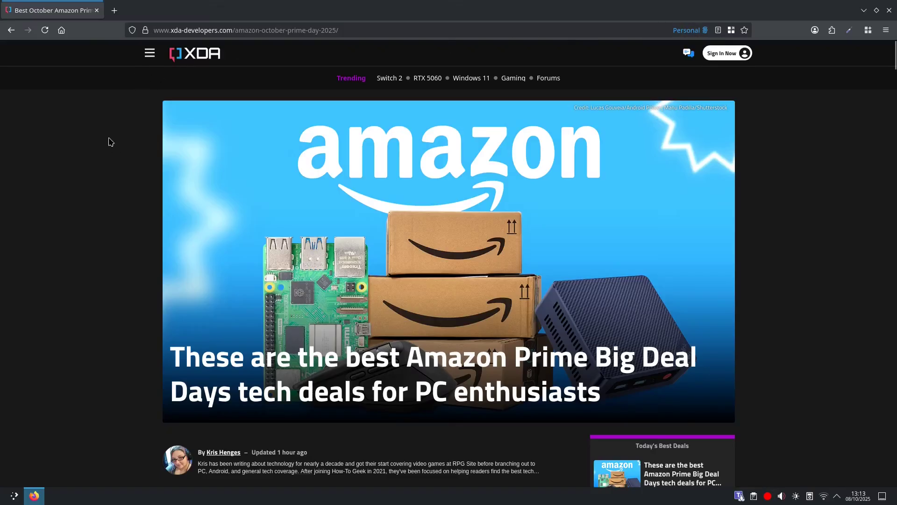
- Open the '$88 at Amazon' Raspberry Pi 5 deal in a Shopping container tab and view it
scroll(111, 142, down, 10)
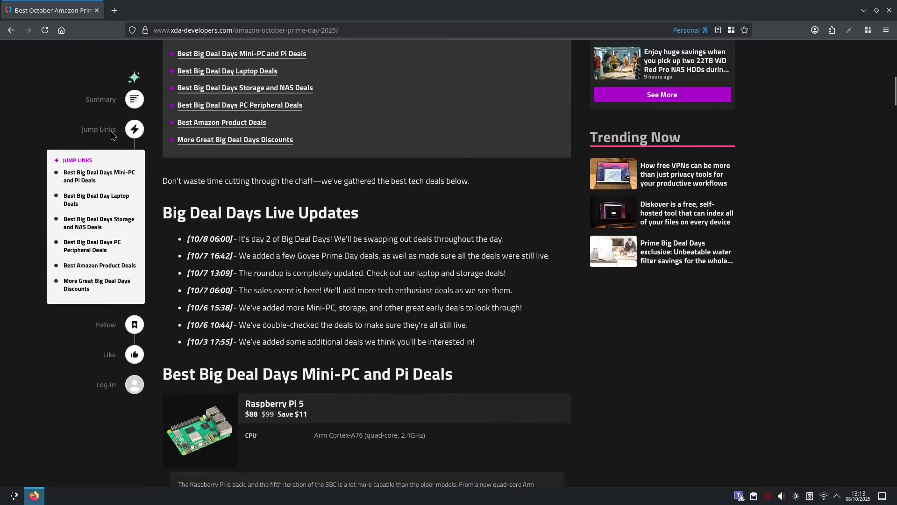
scroll(112, 136, down, 5)
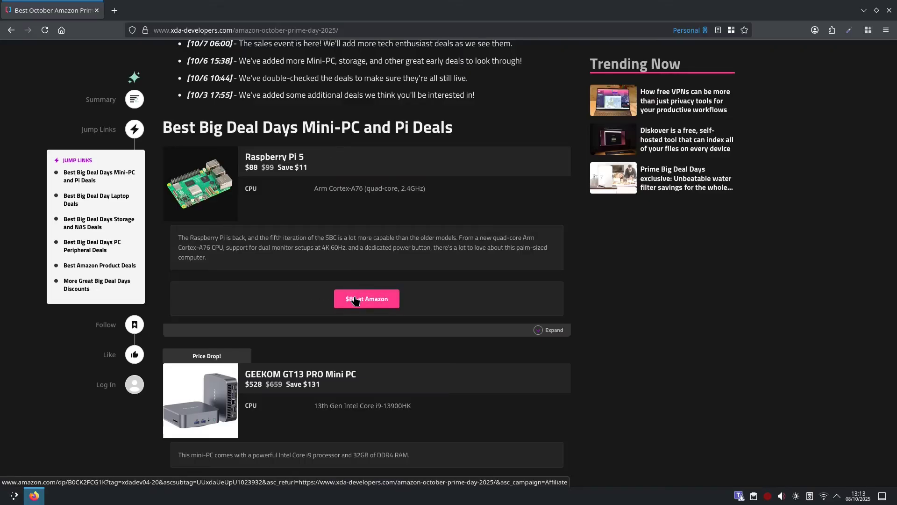
right_click(355, 300)
mouse_move(444, 125)
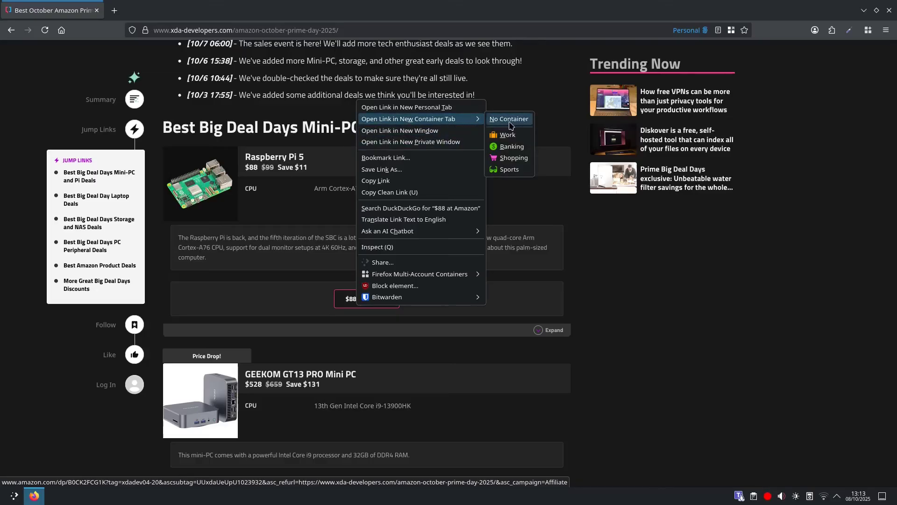
click(513, 162)
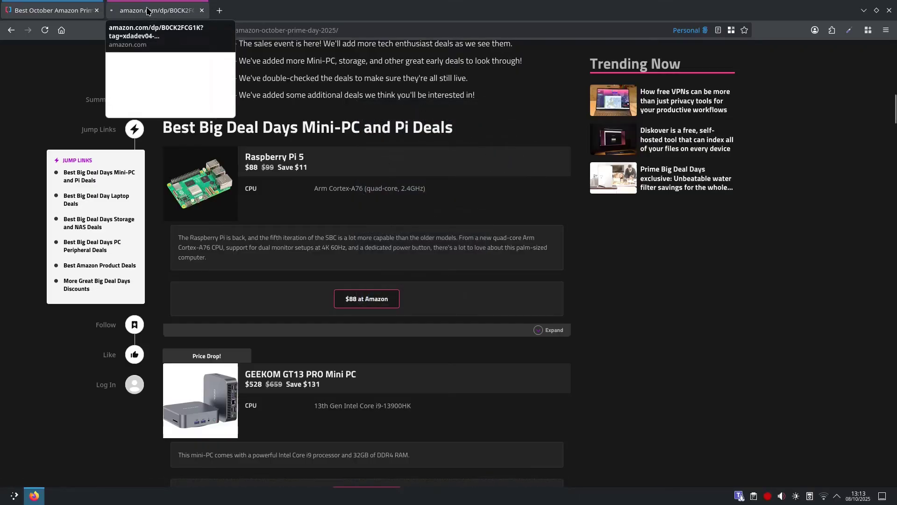
click(147, 11)
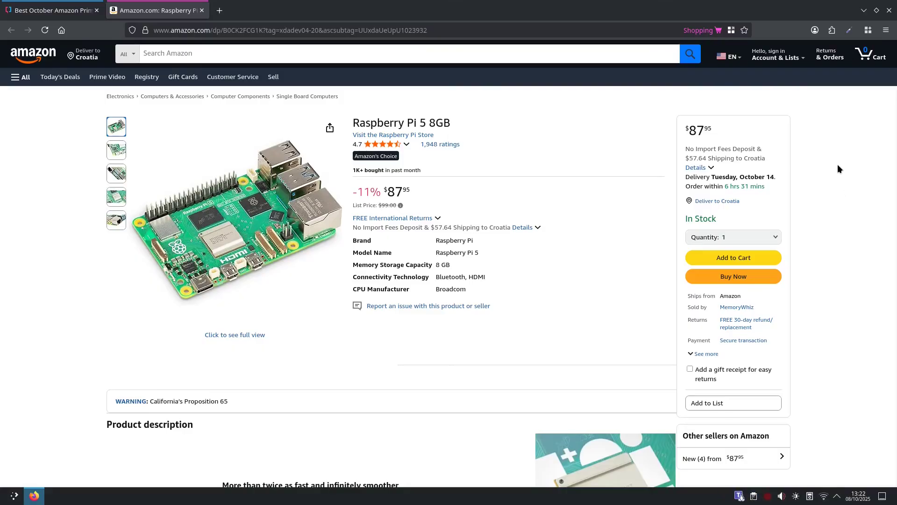
- Inspect the Personal container's settings under Manage Containers, then return to the main containers panel
click(868, 31)
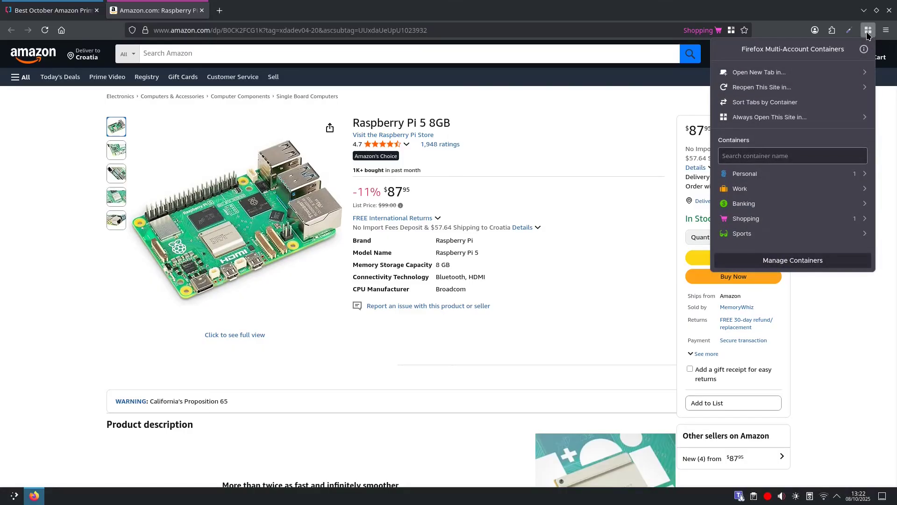
click(811, 265)
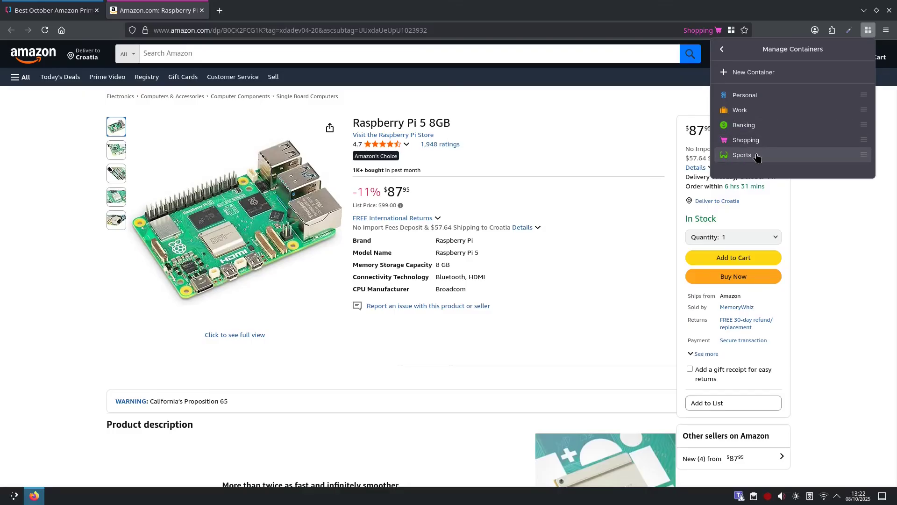
click(757, 96)
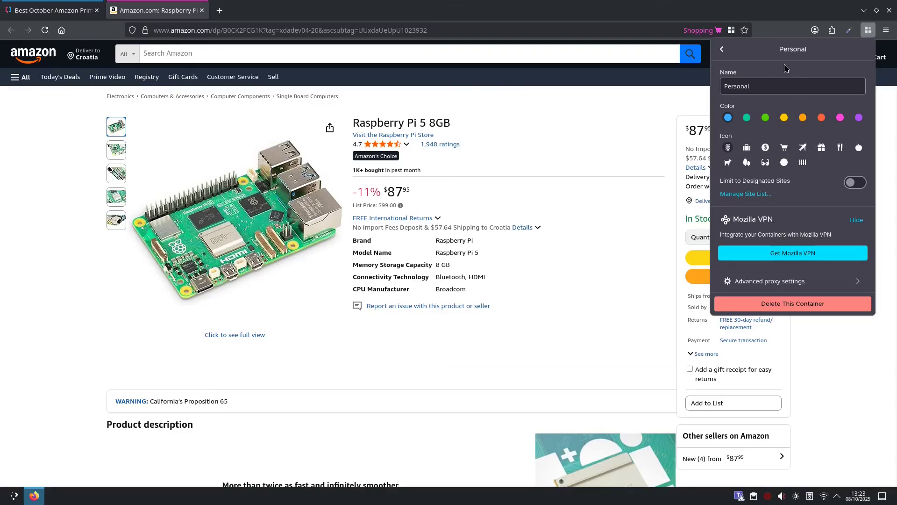
click(722, 50)
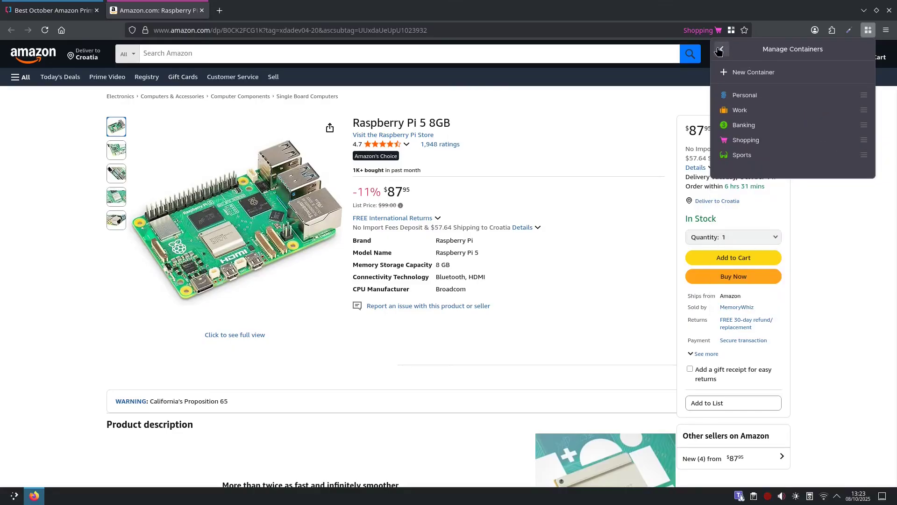
click(722, 50)
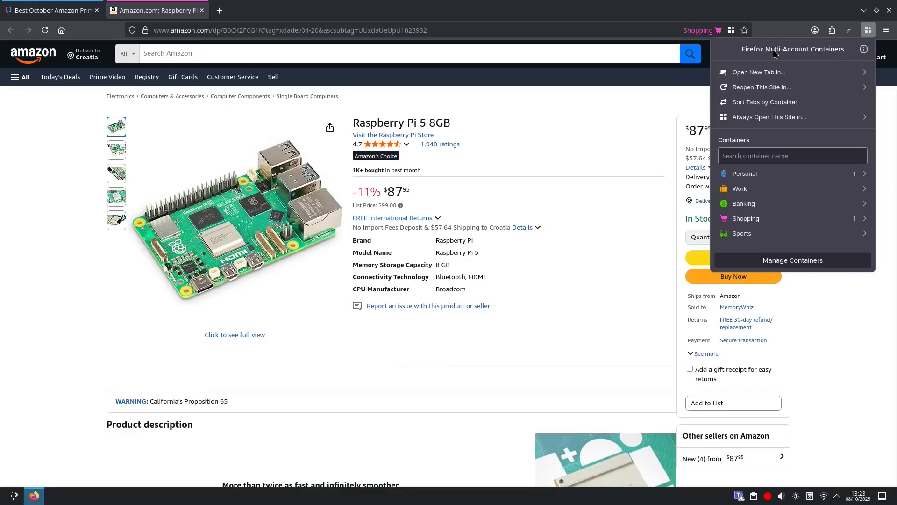
- Start a new container from Manage Containers, showing the form prefilled with 'Container #01'
click(789, 260)
click(820, 72)
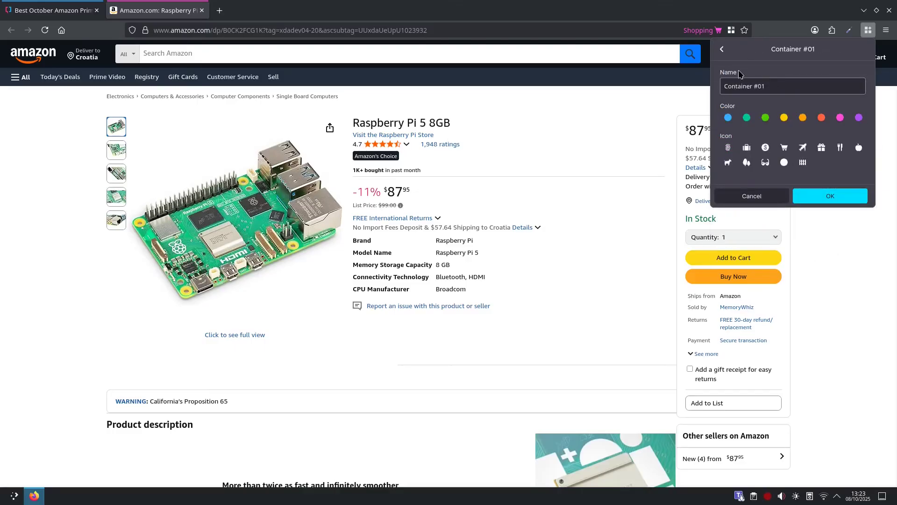